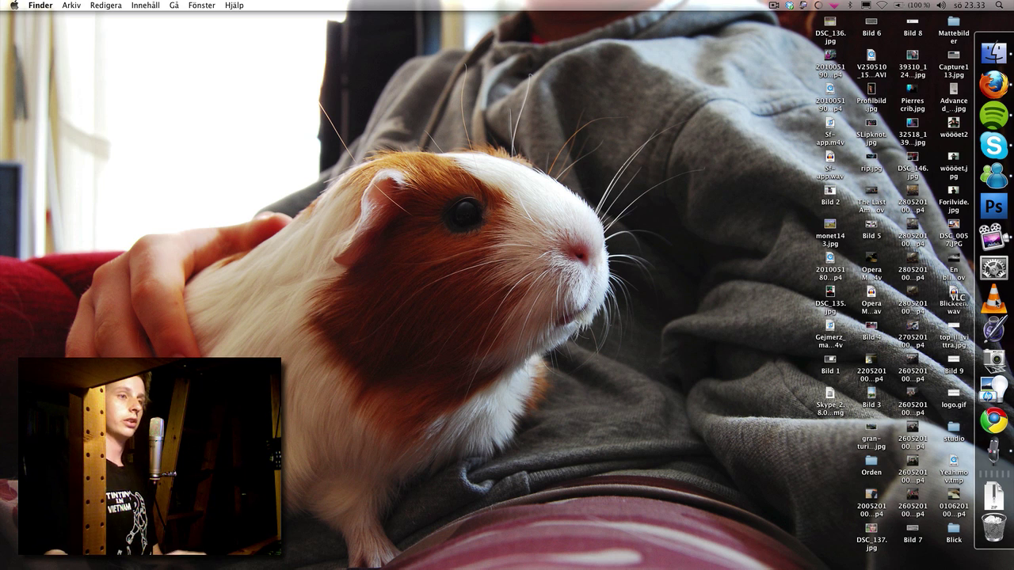
Launch VLC, clear its player window aside and open the preferences with all advanced settings shown
click(993, 299)
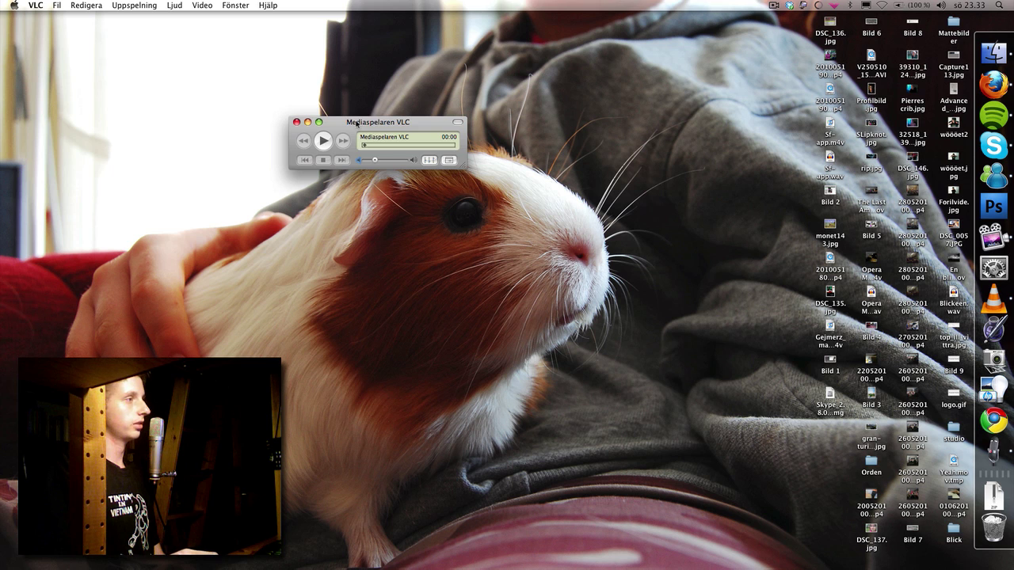
drag(357, 125, 257, 82)
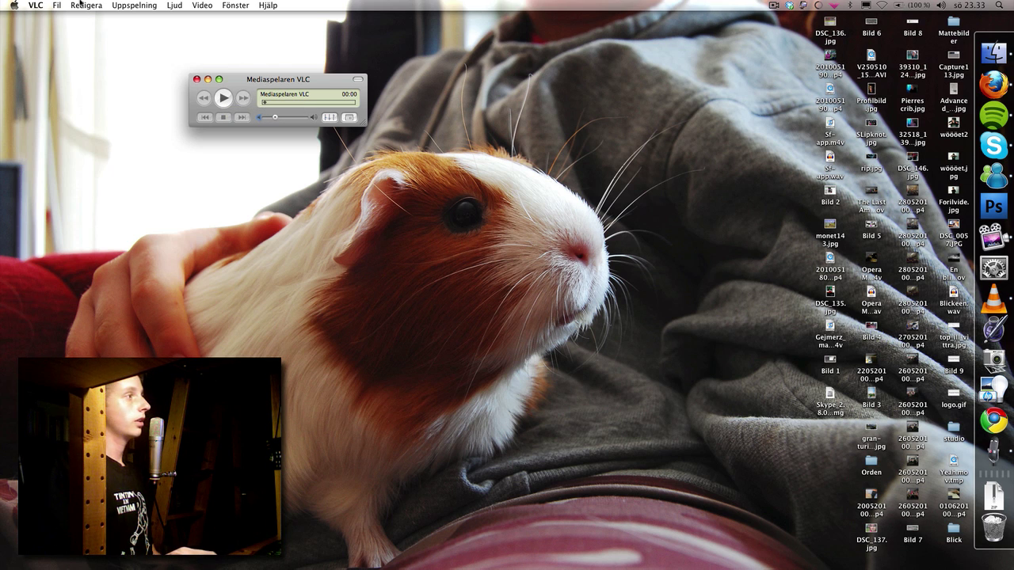
click(37, 5)
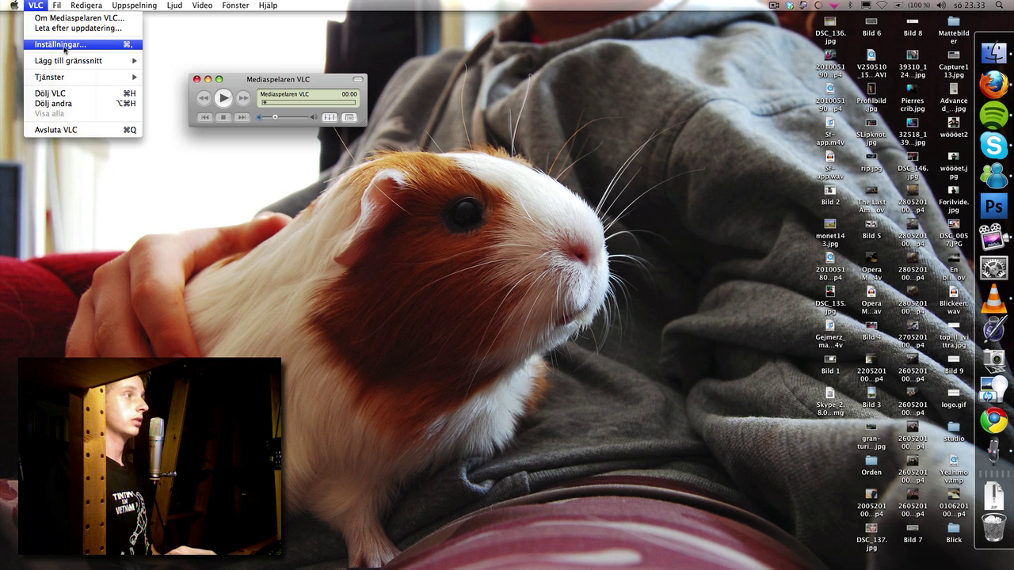
click(36, 5)
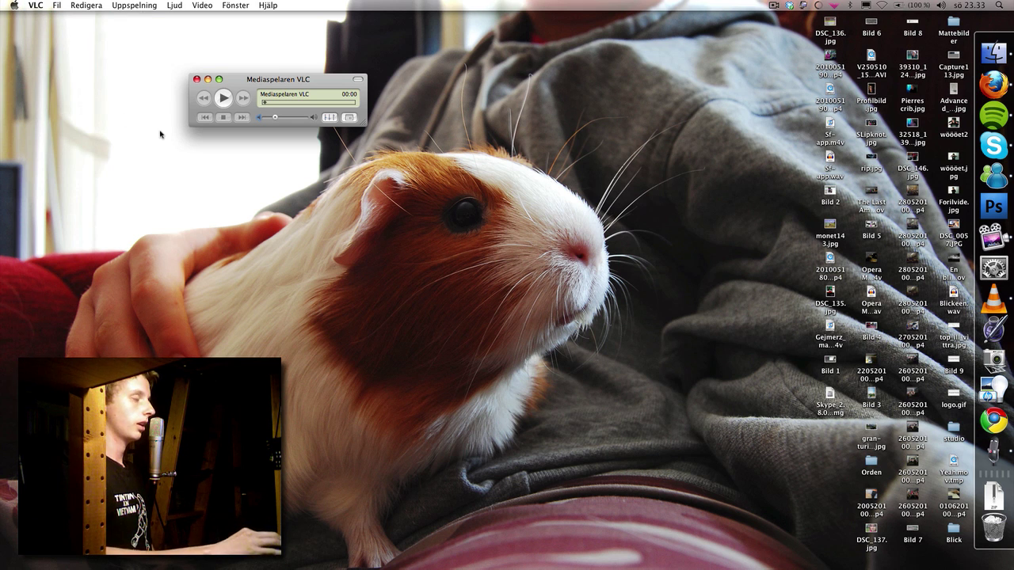
key(super+comma)
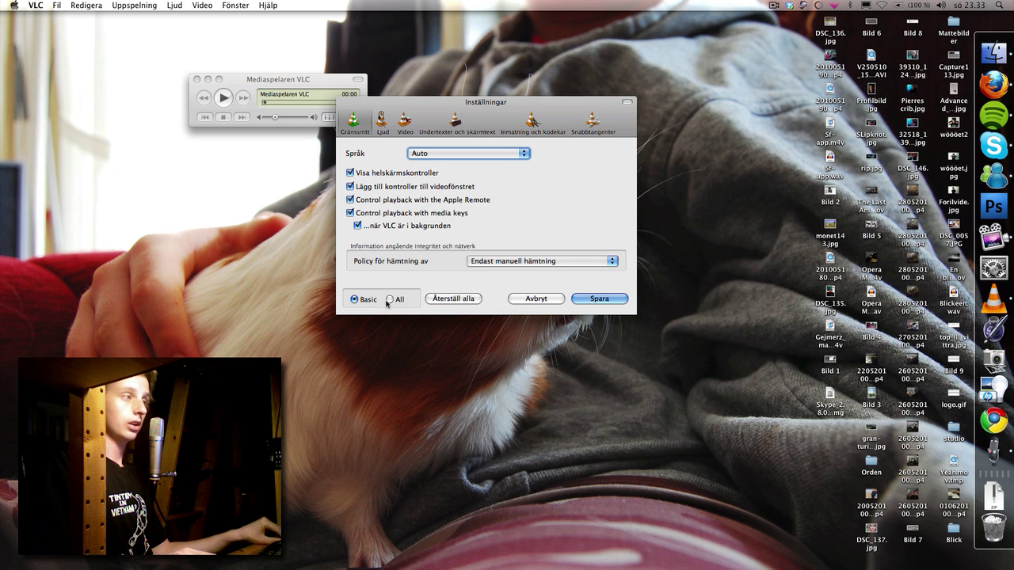
key(Return)
key(super+comma)
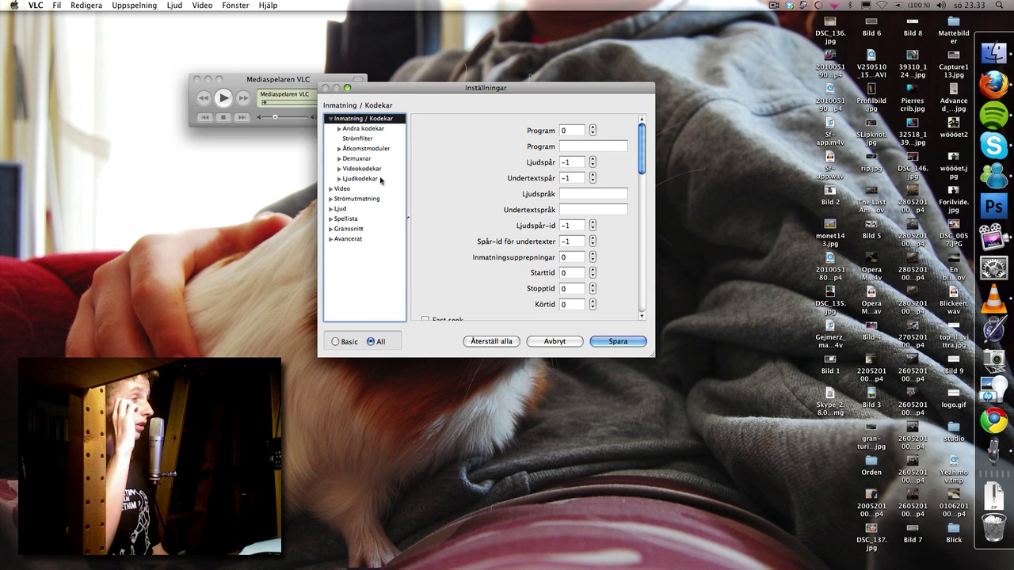
Enable the Video post processing filter and the Videoskalningsfilter among the video filters
click(336, 190)
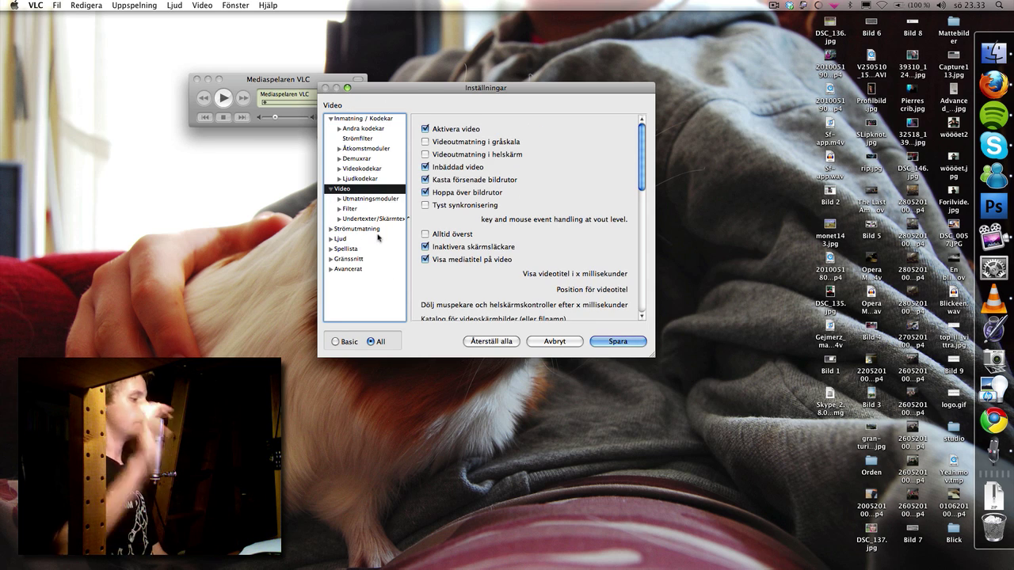
click(354, 209)
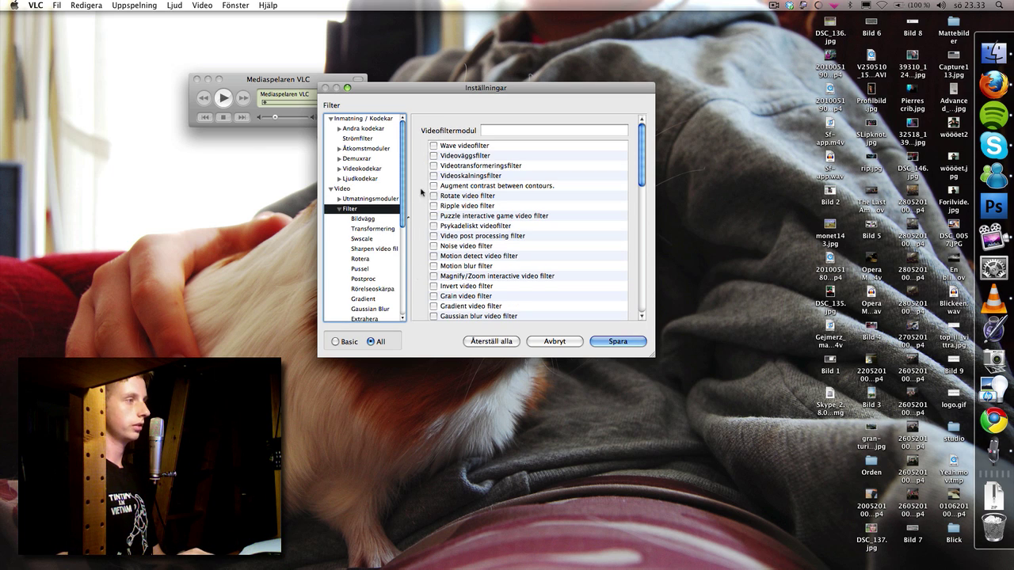
scroll(380, 214, down, 5)
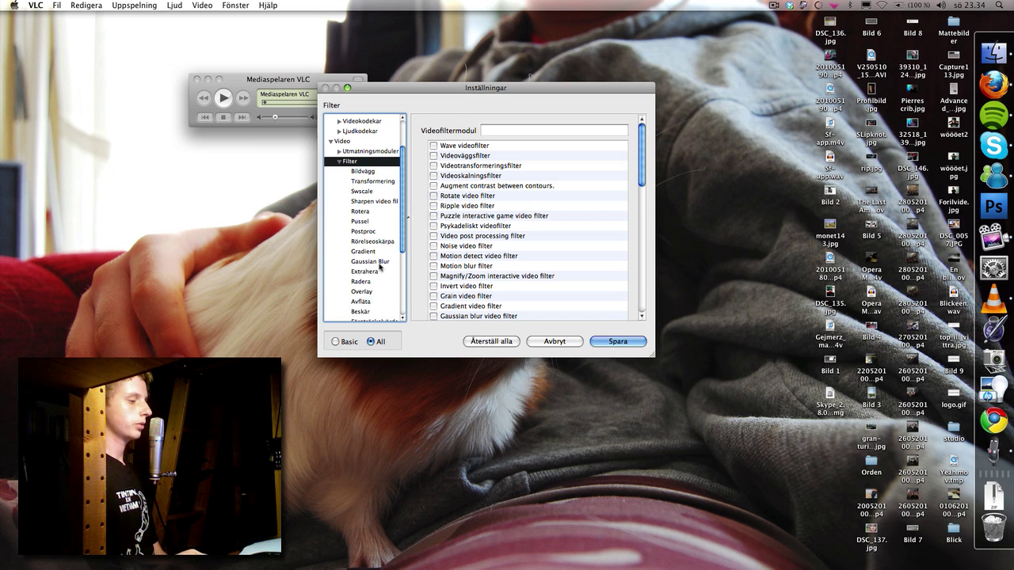
scroll(379, 261, down, 3)
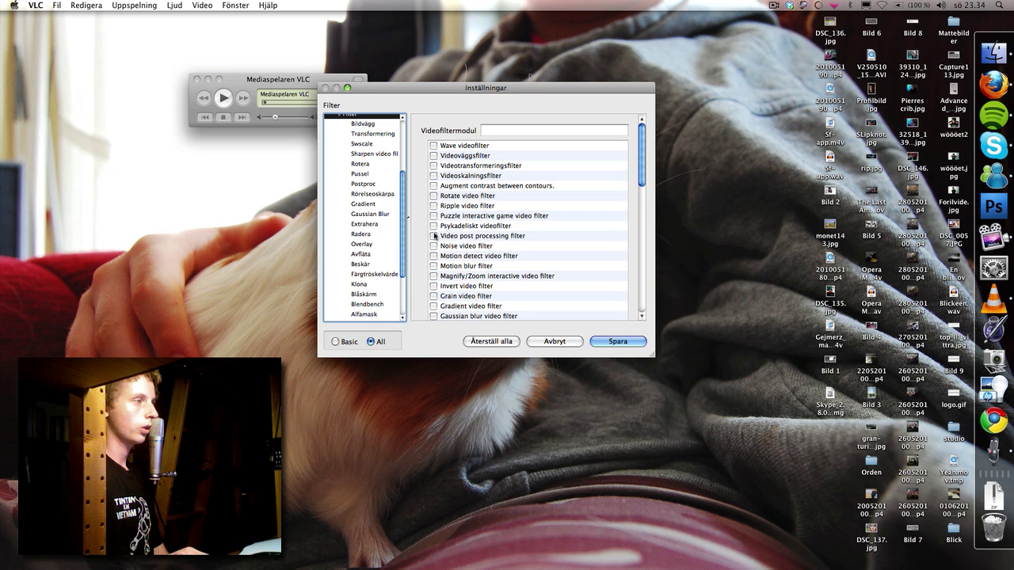
click(434, 236)
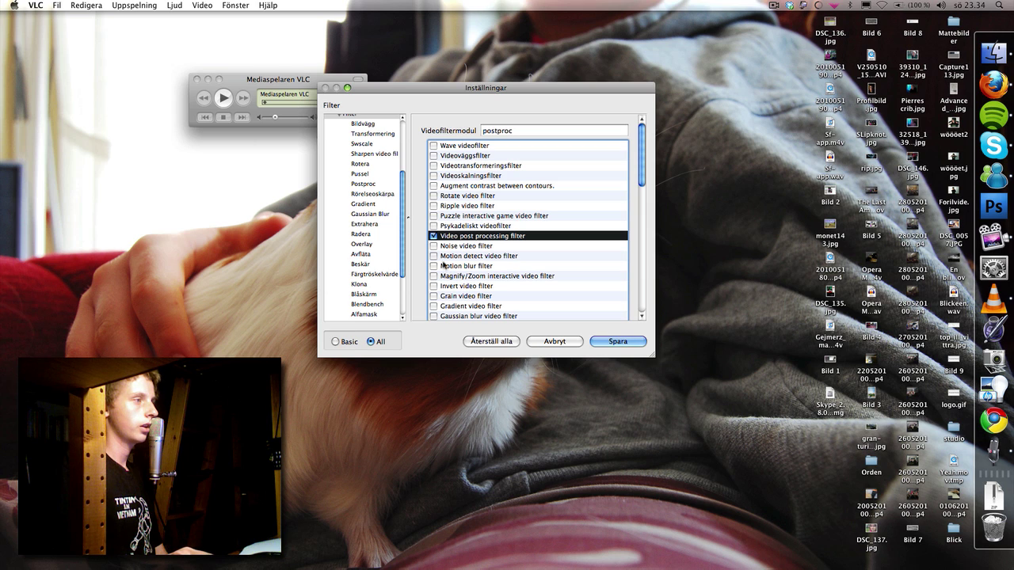
click(433, 176)
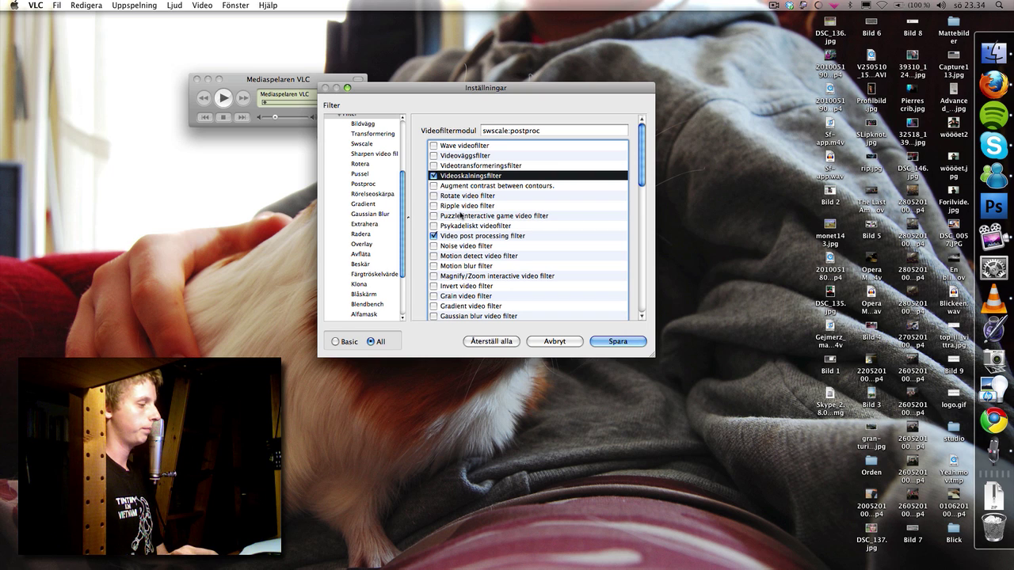
Append ":sharpen" to the video filter module string so it reads swscale:postproc:sharpen
click(547, 134)
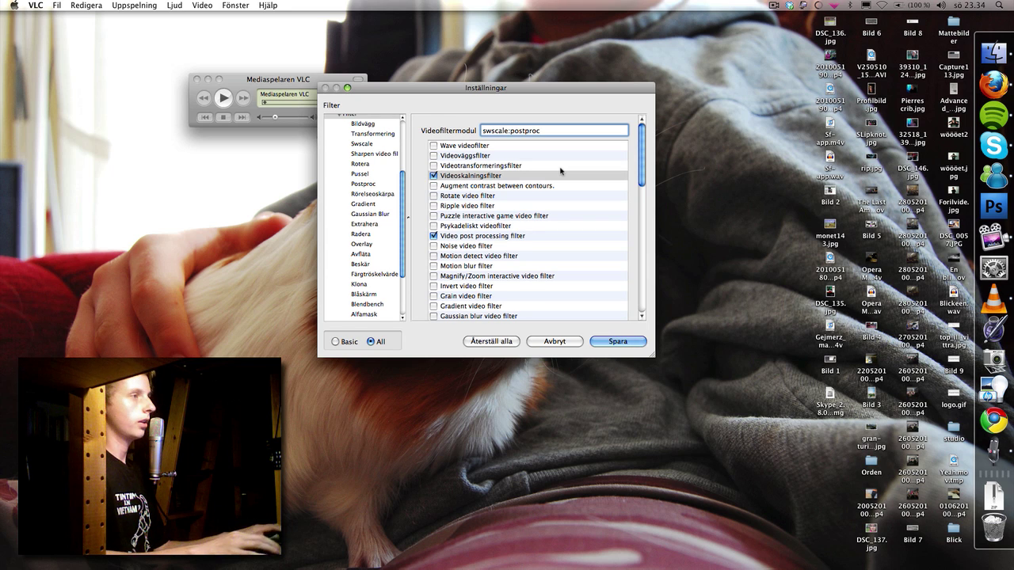
text(:)
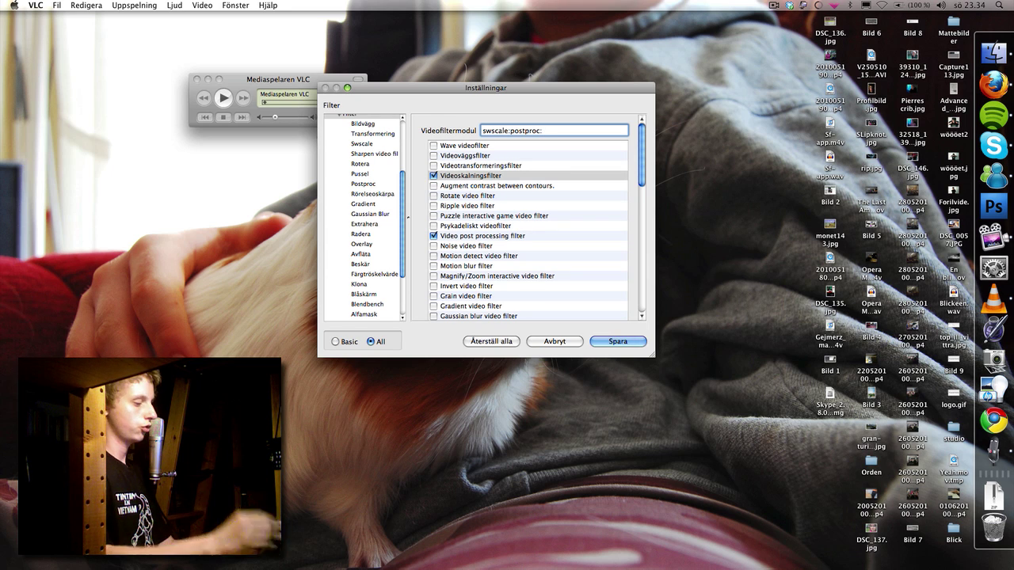
text(sharpen)
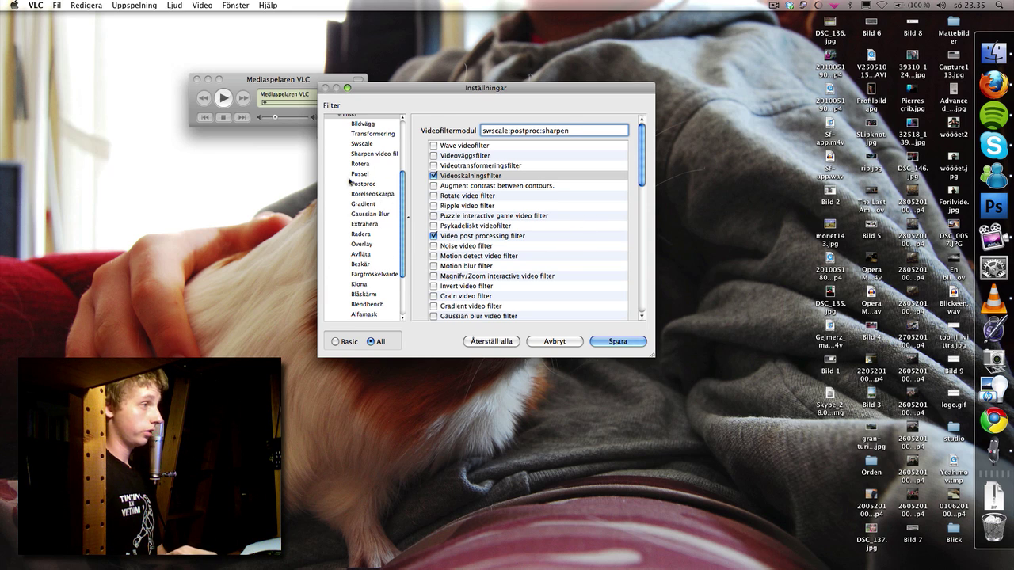
Set the sharpness strength of the Sharpen video filter to 0,250
scroll(360, 190, up, 3)
scroll(369, 261, down, 1)
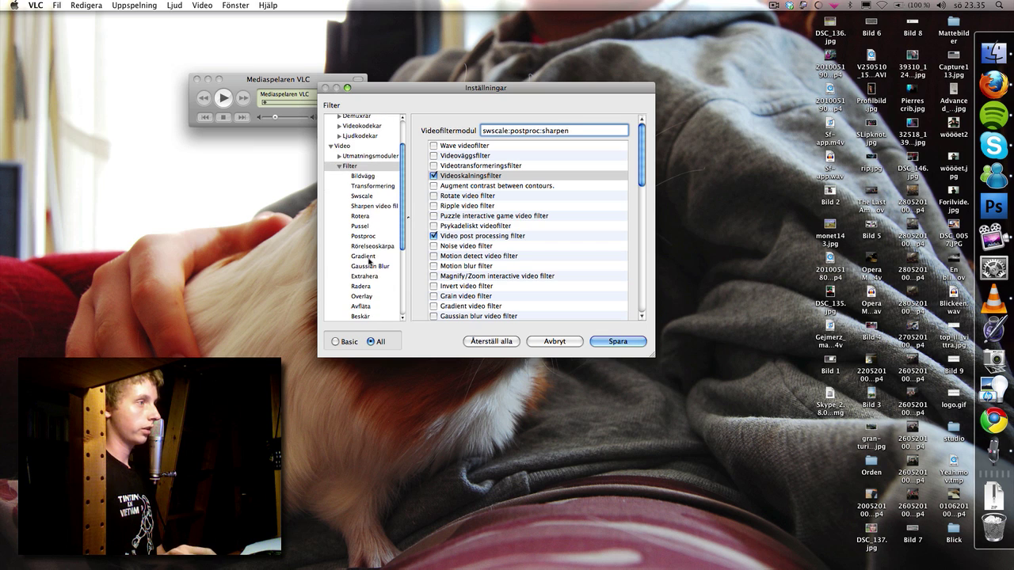
click(389, 206)
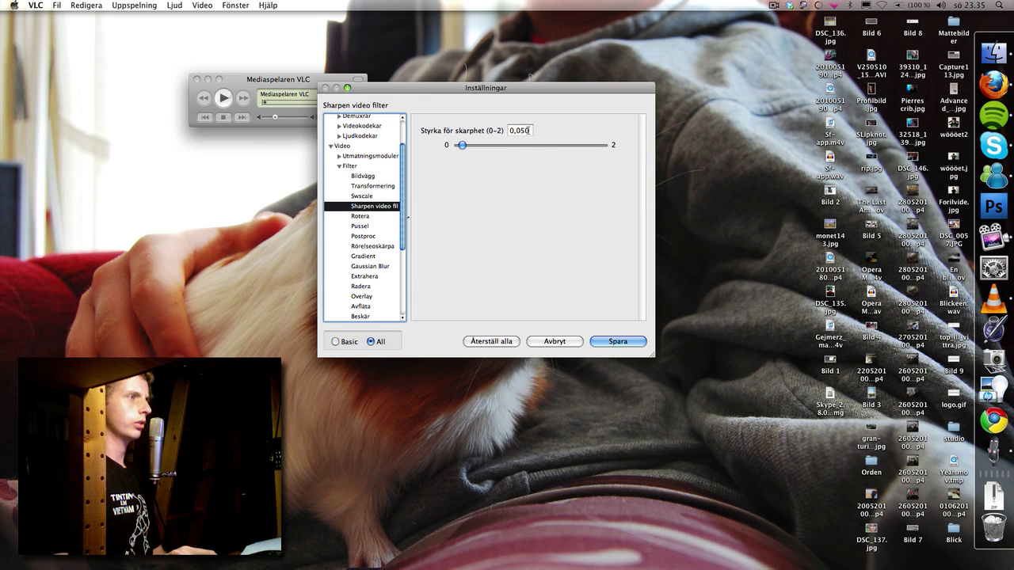
drag(530, 130, 514, 131)
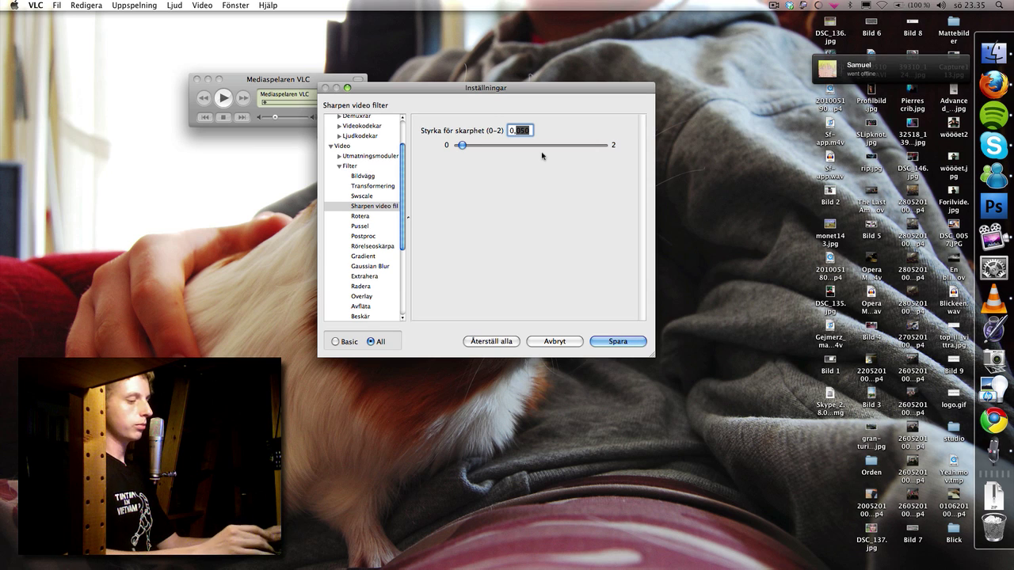
text(250)
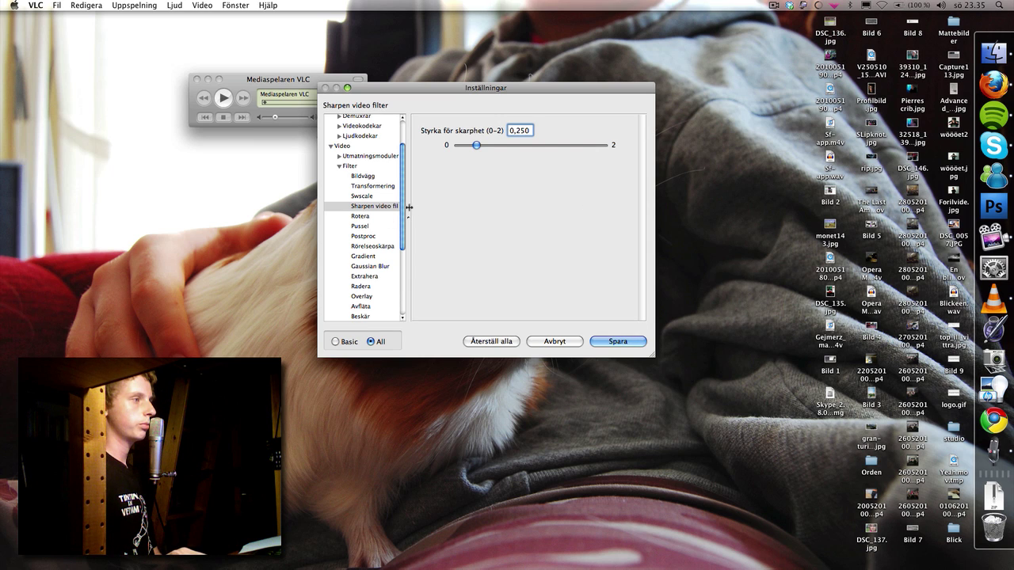
Check the post-processing quality in the Postproc filter settings
scroll(402, 208, down, 4)
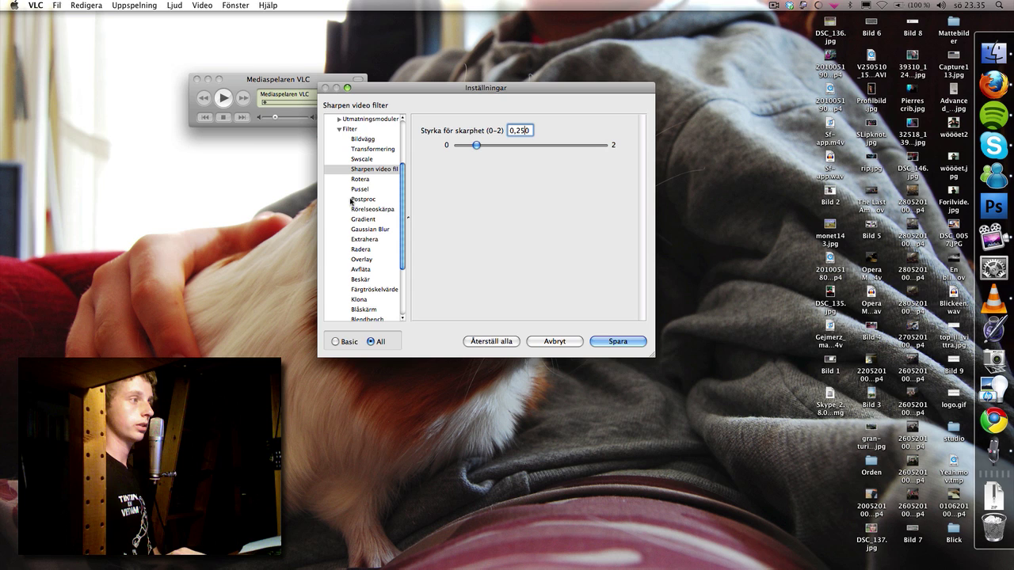
click(366, 200)
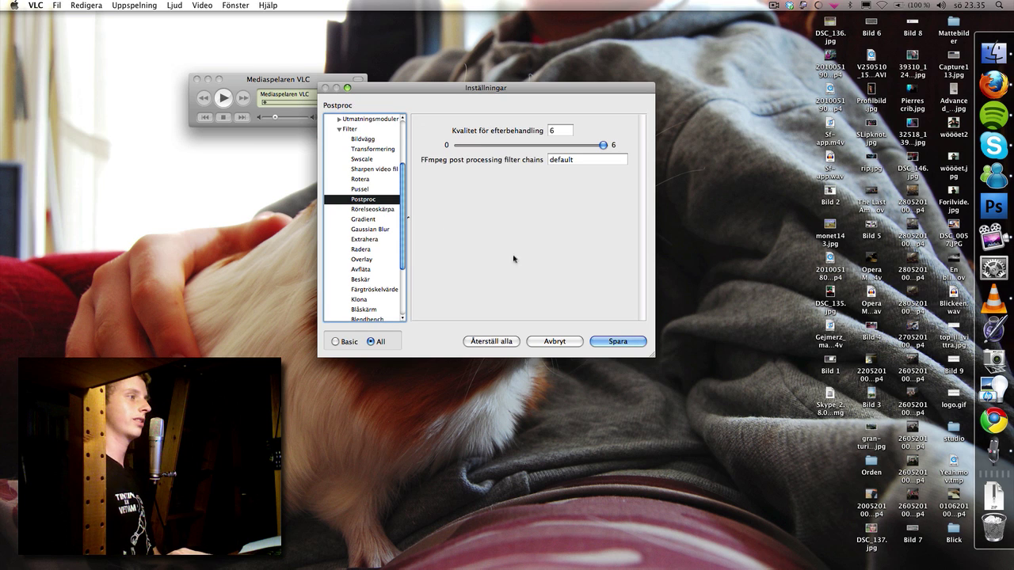
click(560, 130)
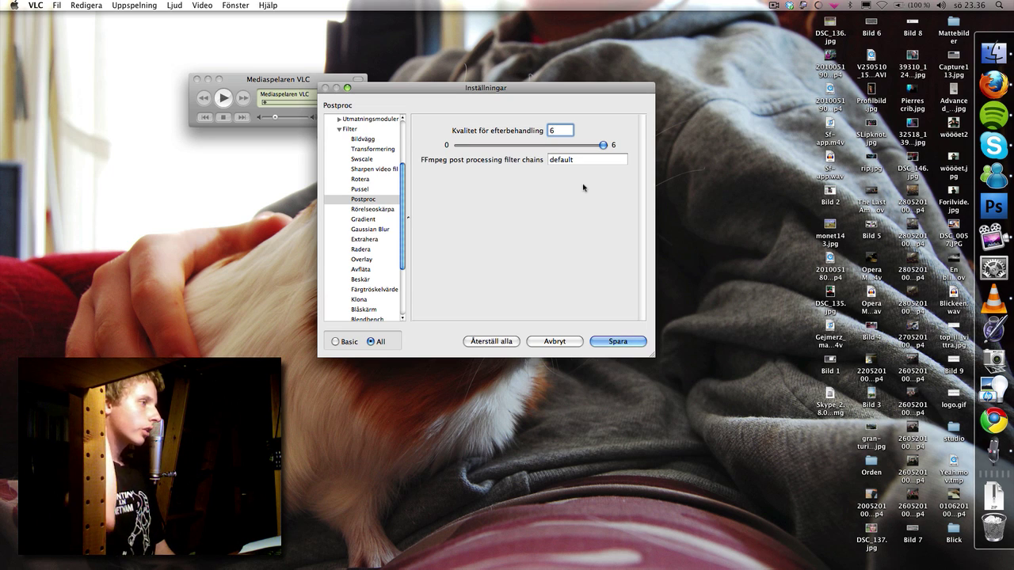
Set the Swscale scaling mode to Lanczos and save the preferences
click(370, 159)
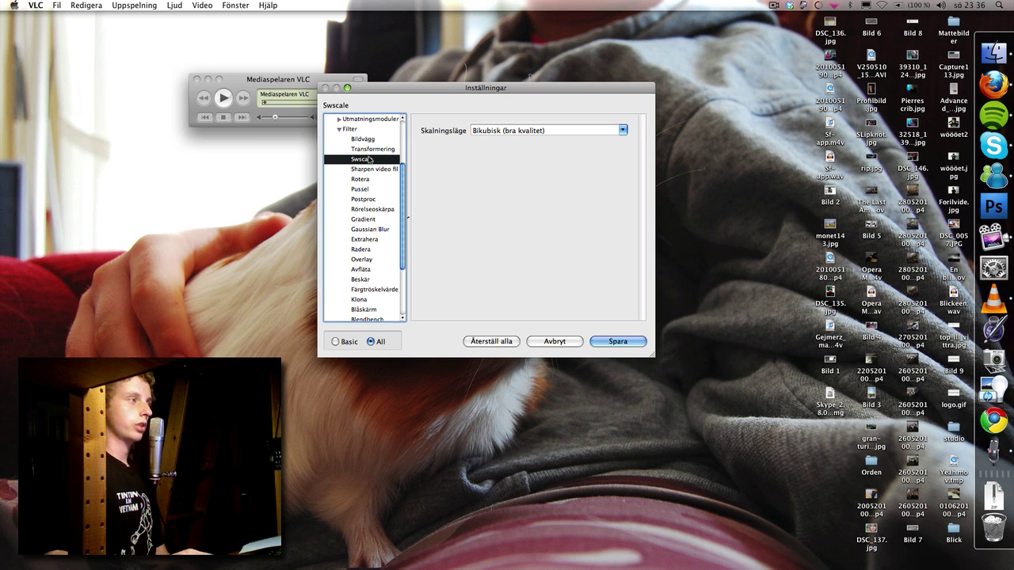
click(623, 131)
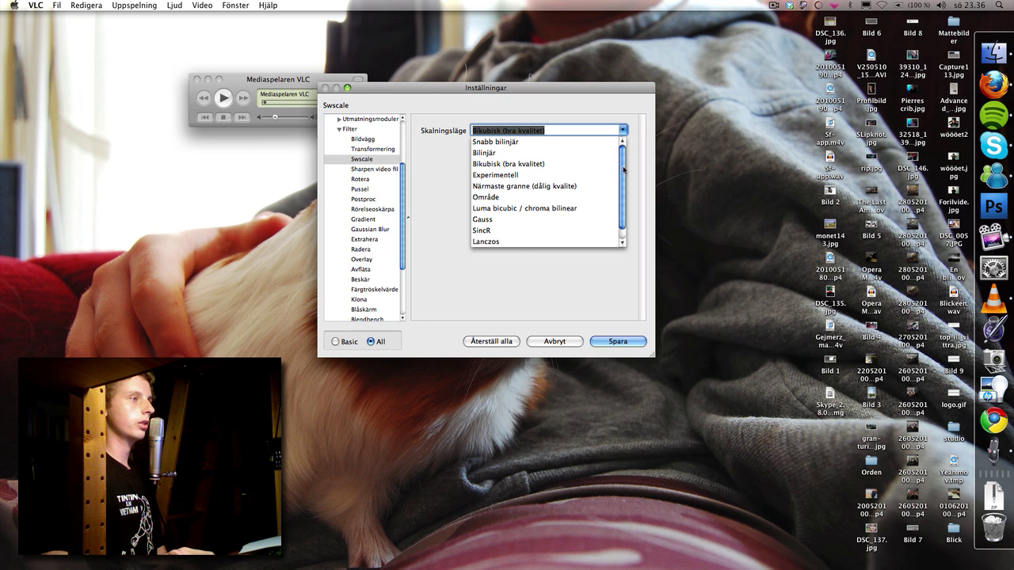
mouse_move(624, 168)
mouse_down()
mouse_move(620, 181)
mouse_move(617, 148)
mouse_move(617, 184)
mouse_up()
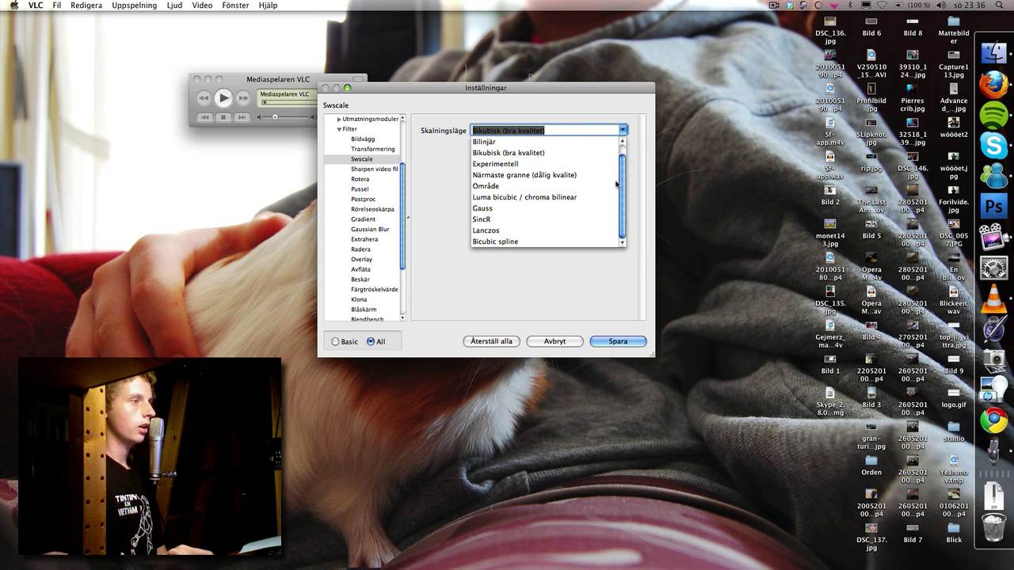
click(496, 231)
click(623, 130)
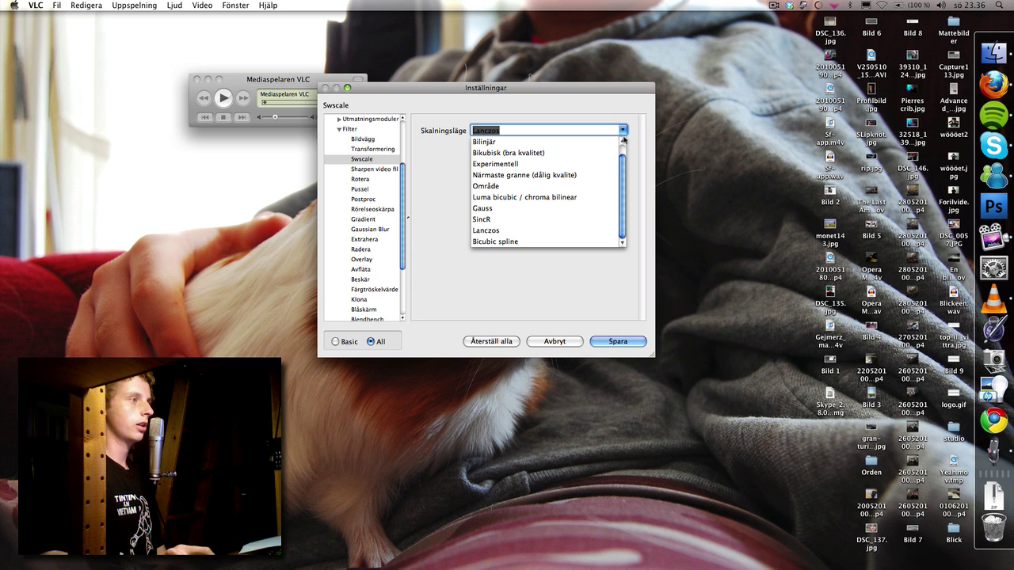
scroll(625, 166, up, 1)
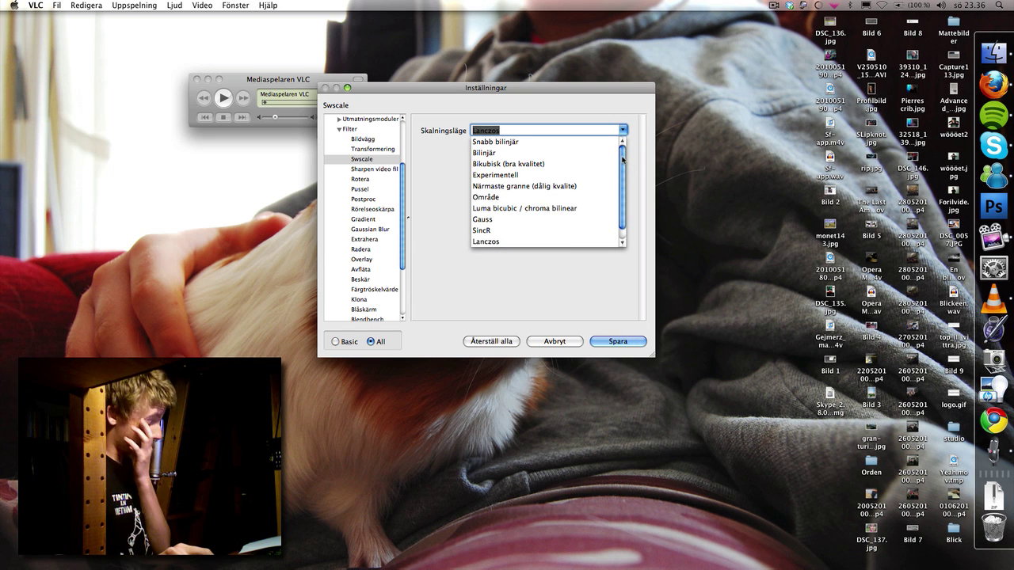
scroll(623, 160, down, 1)
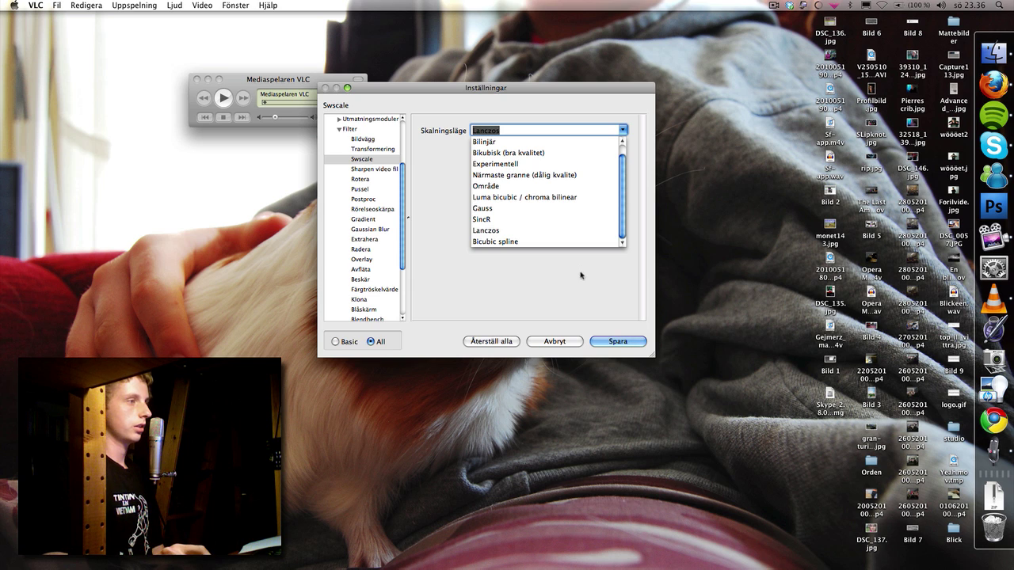
click(602, 306)
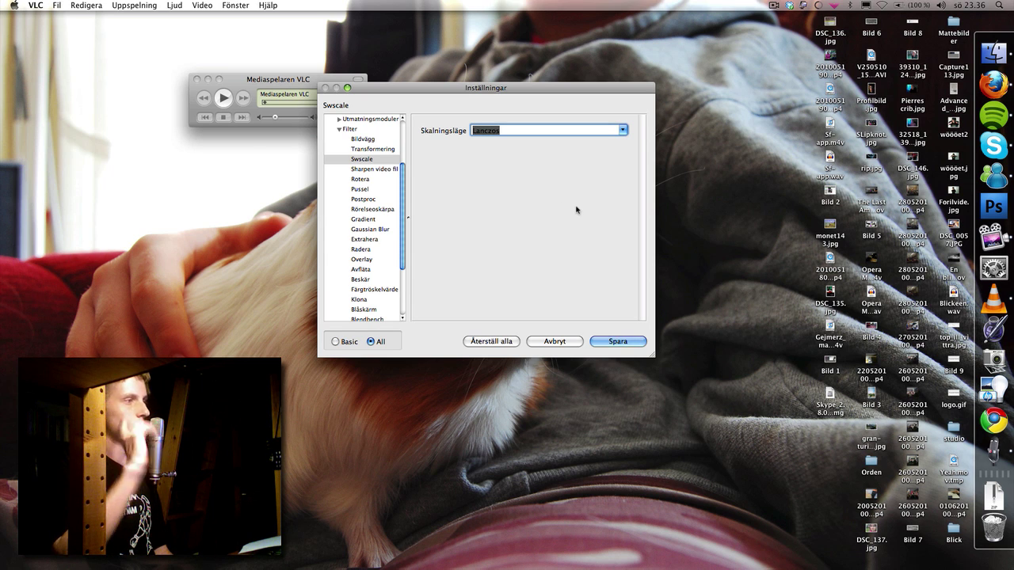
click(619, 343)
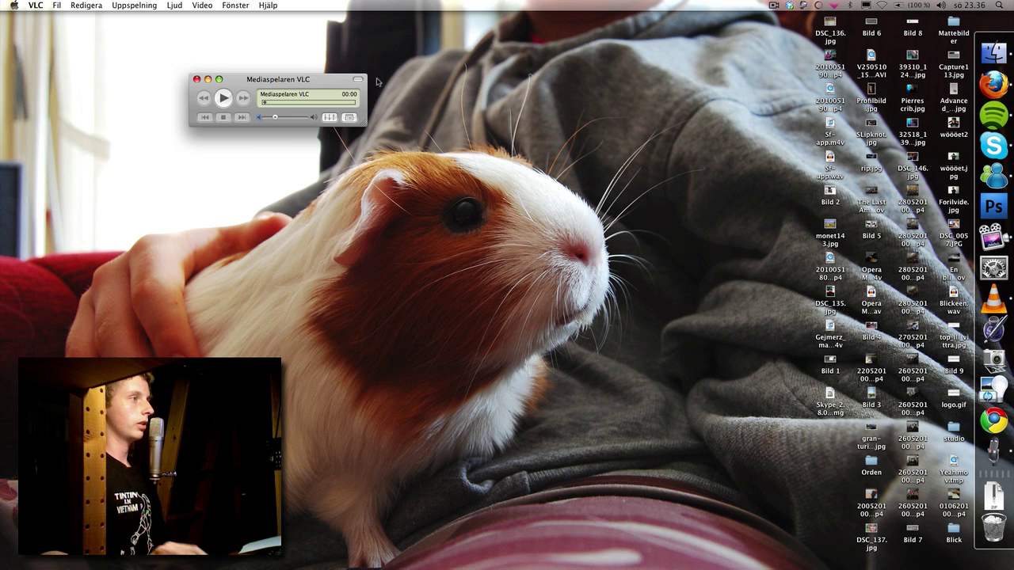
drag(279, 85, 199, 70)
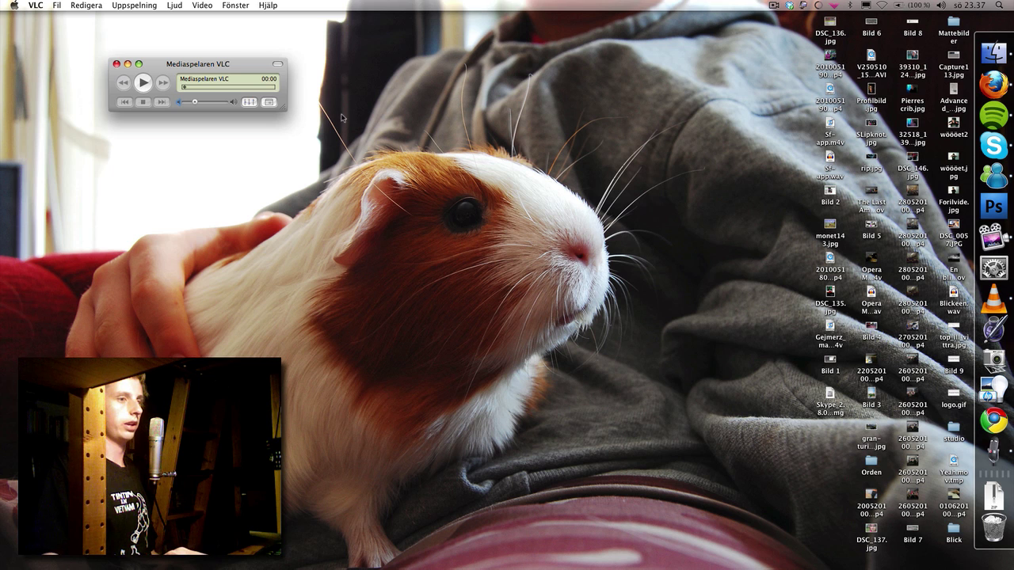
click(119, 5)
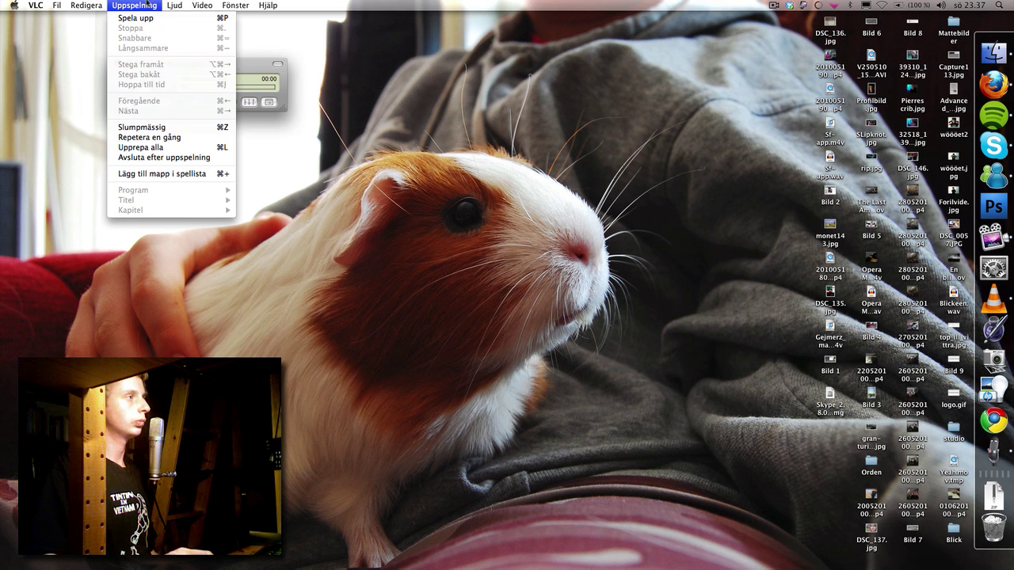
click(174, 6)
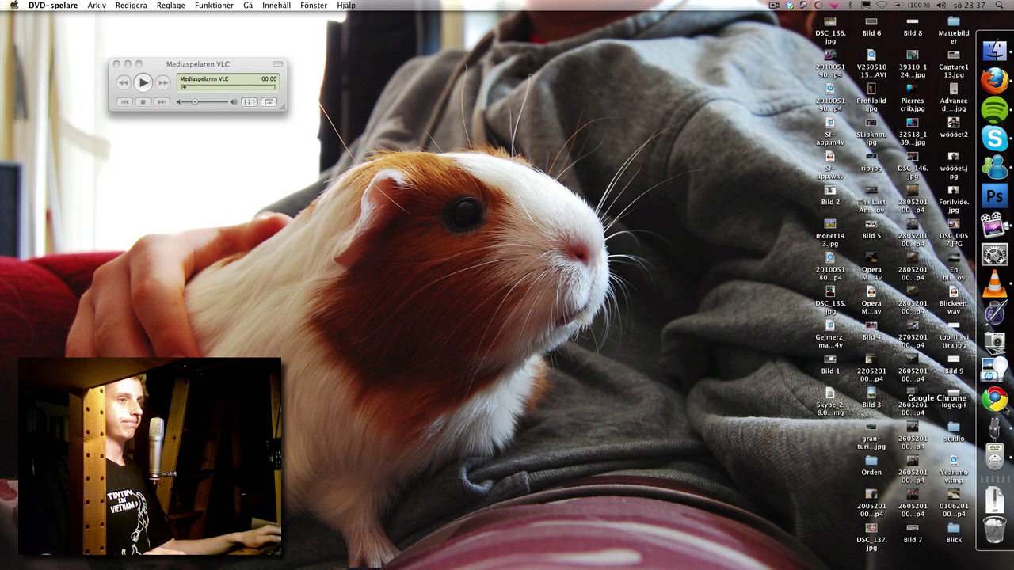
Quit the DVD-spelare app and open the inserted Spider-Man 3 disc in VLC
right_click(995, 457)
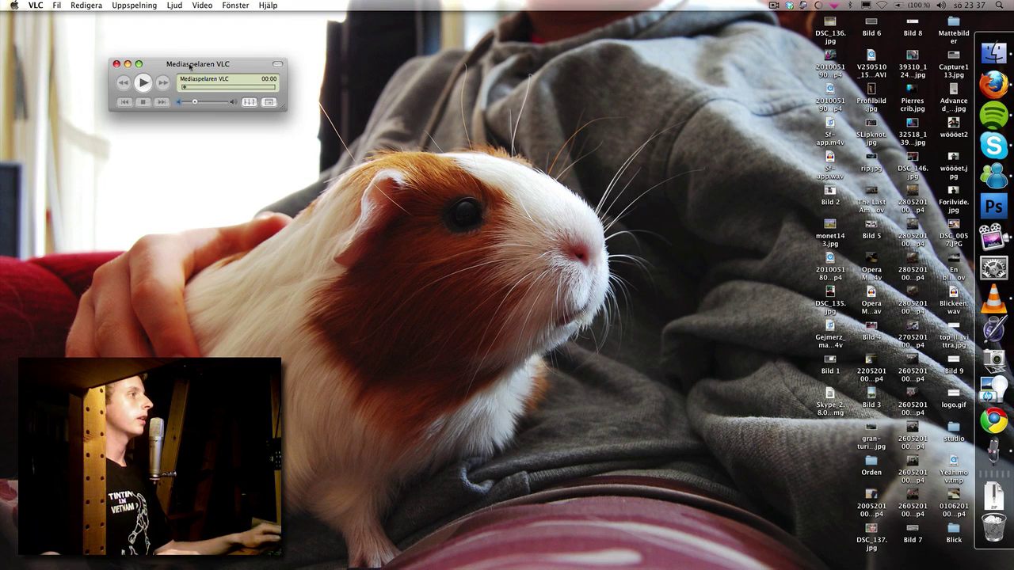
click(101, 5)
mouse_move(56, 4)
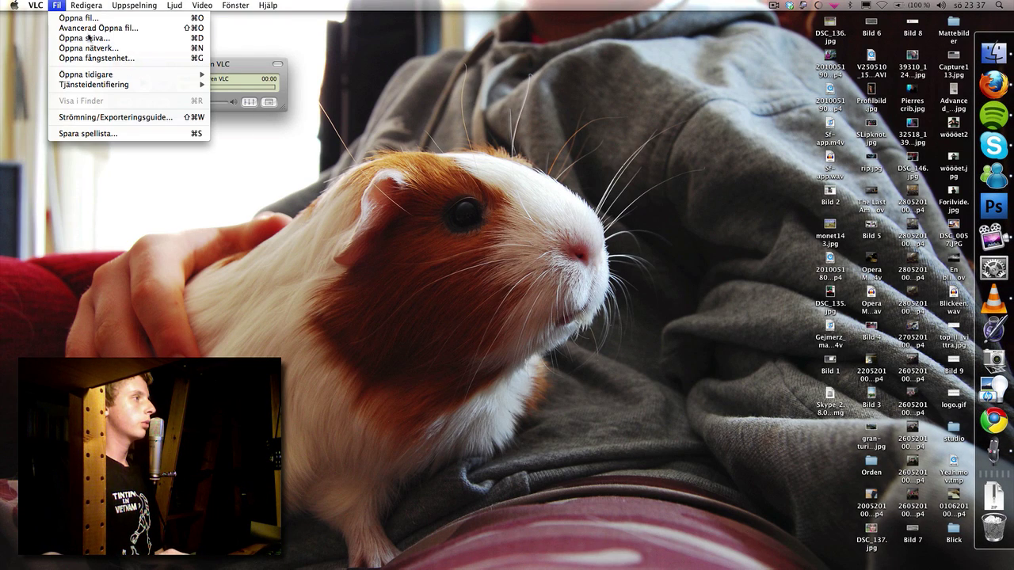
click(421, 181)
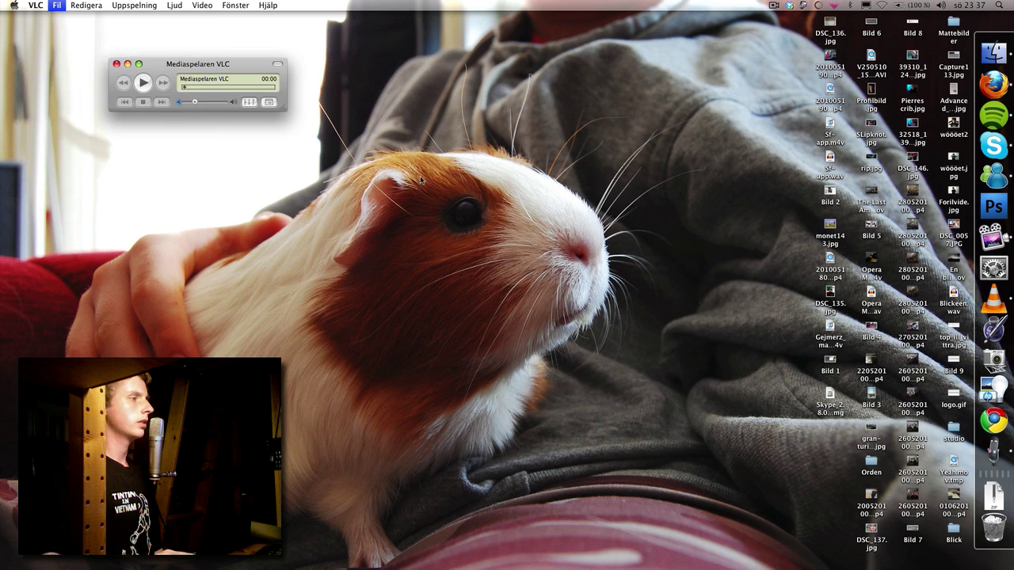
click(594, 296)
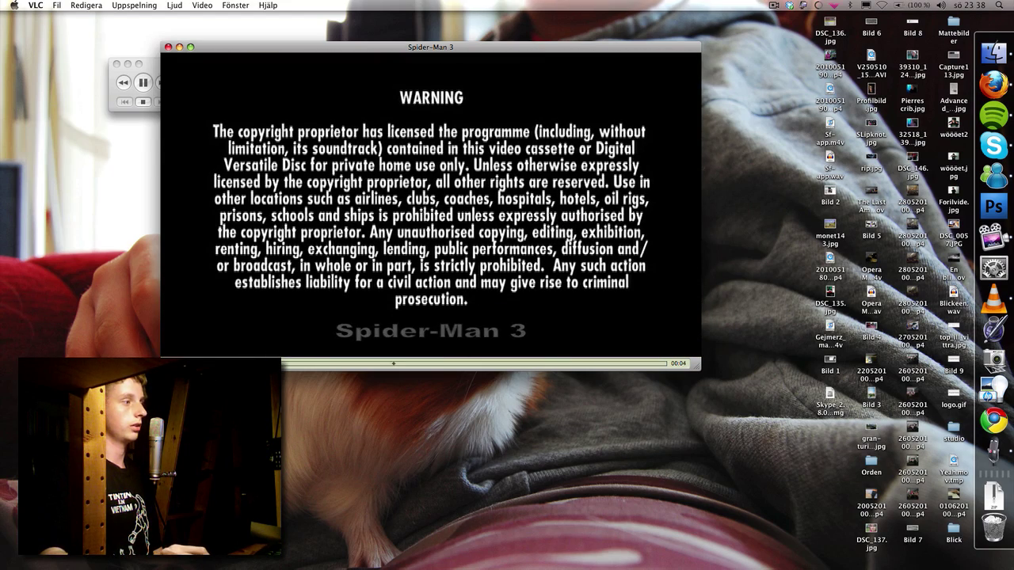
Skip the DVD's opening notices, then clear the entries in the errors and warnings window and close it
key(super+Right)
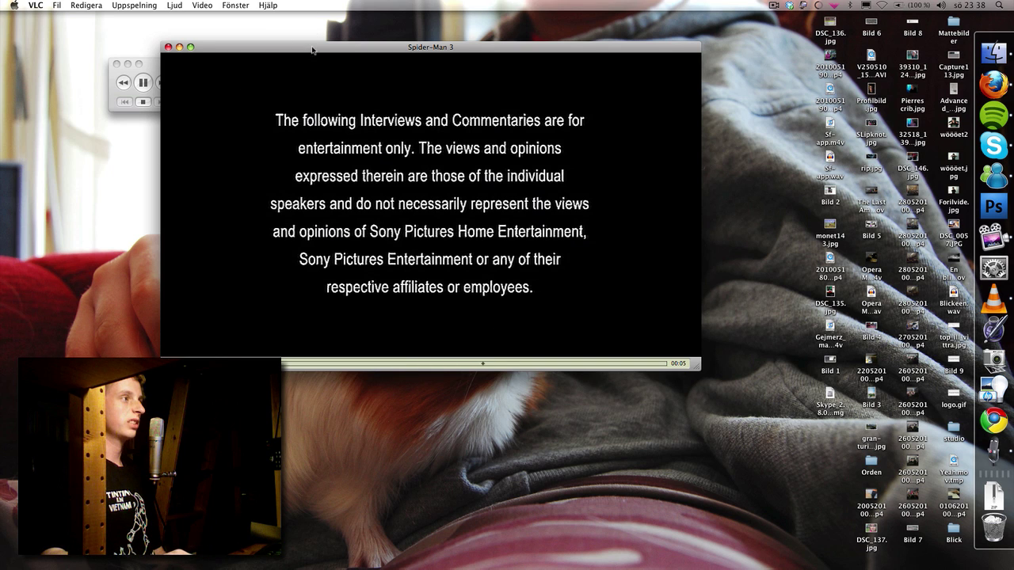
drag(312, 50, 378, 57)
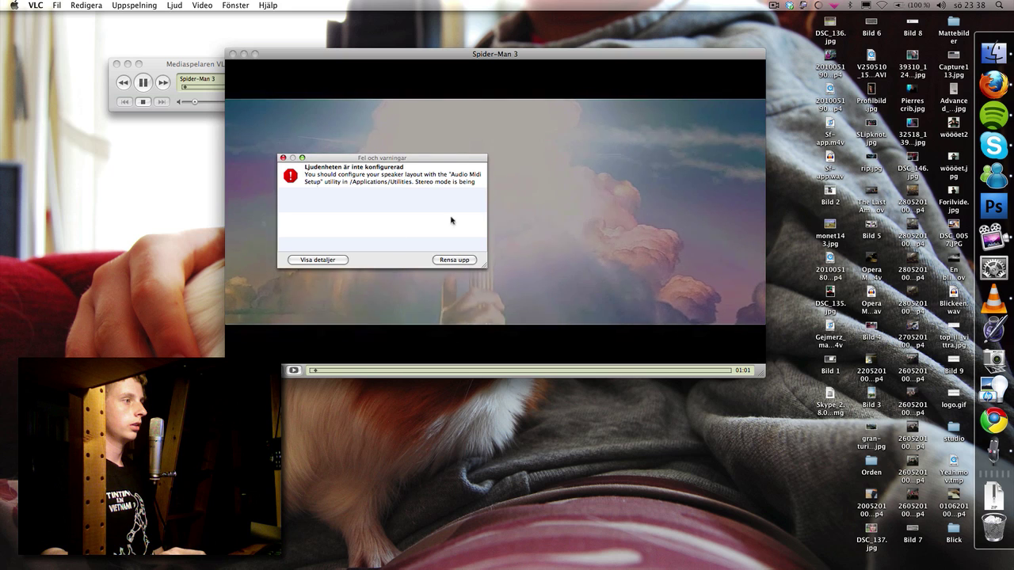
click(455, 260)
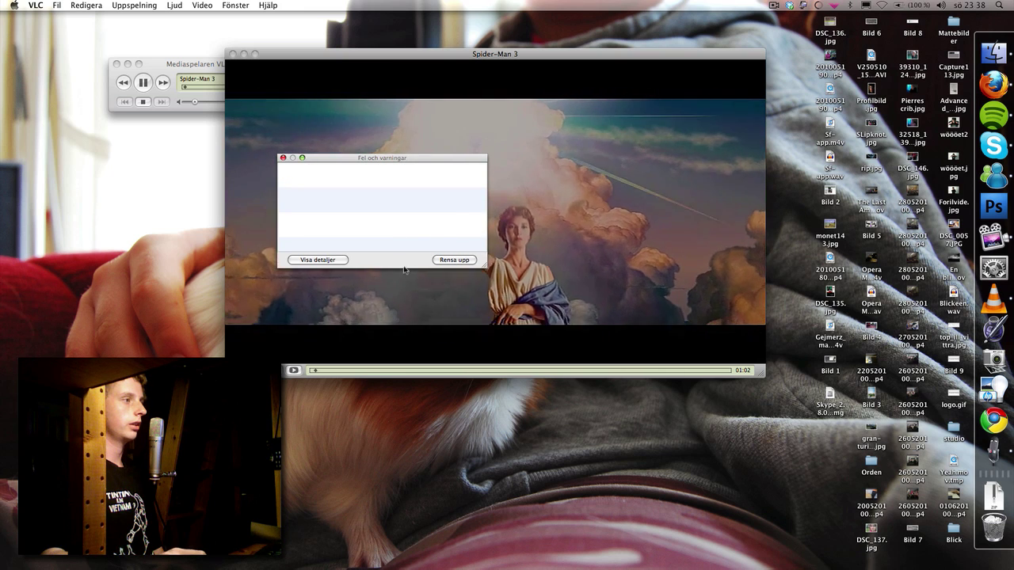
click(283, 159)
Reposition the Spider-Man 3 video window and inspect the picture quality around 46 minutes into the film, including in full screen
click(474, 66)
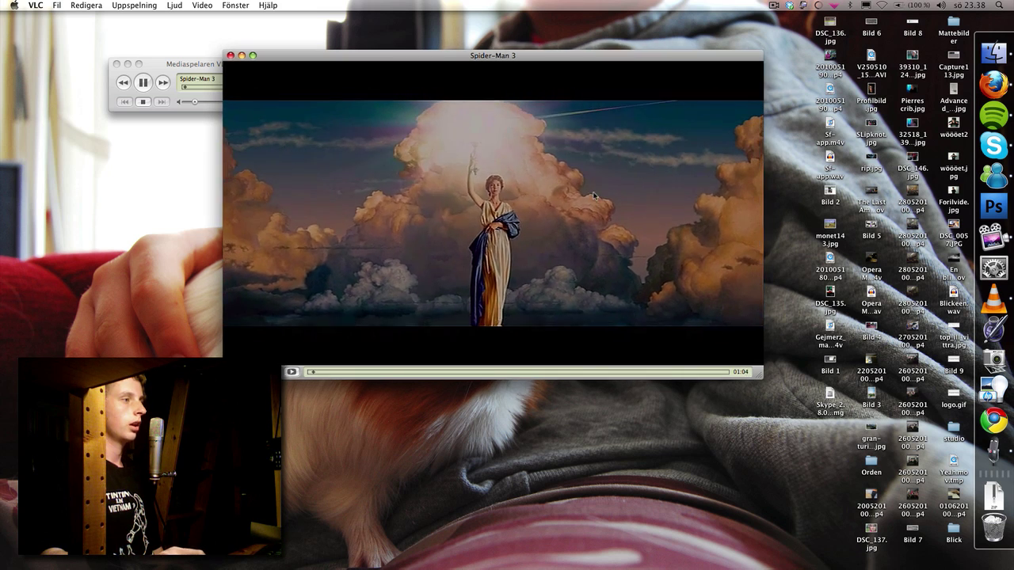
drag(474, 65, 393, 90)
drag(445, 182, 467, 164)
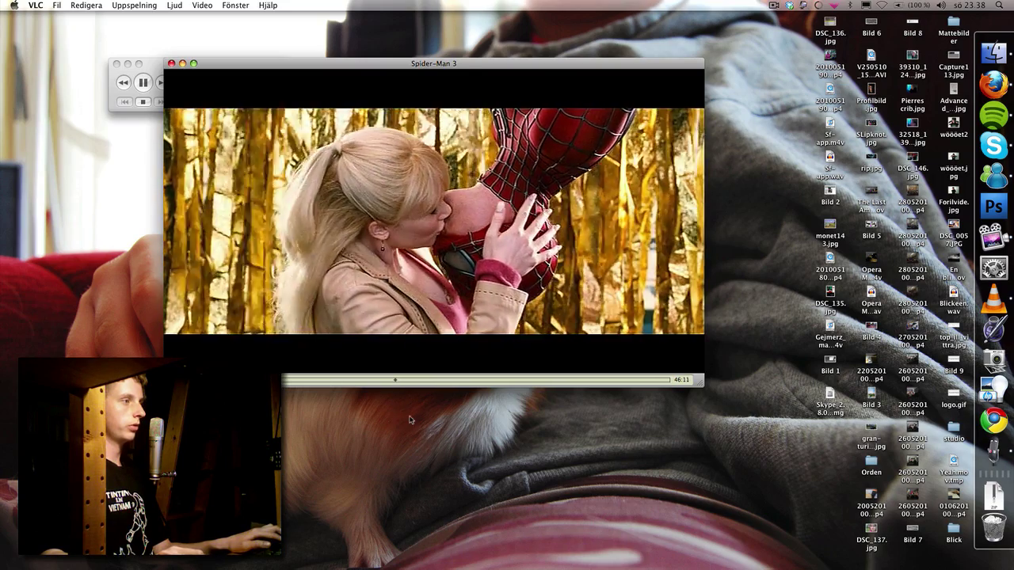
key(super+f)
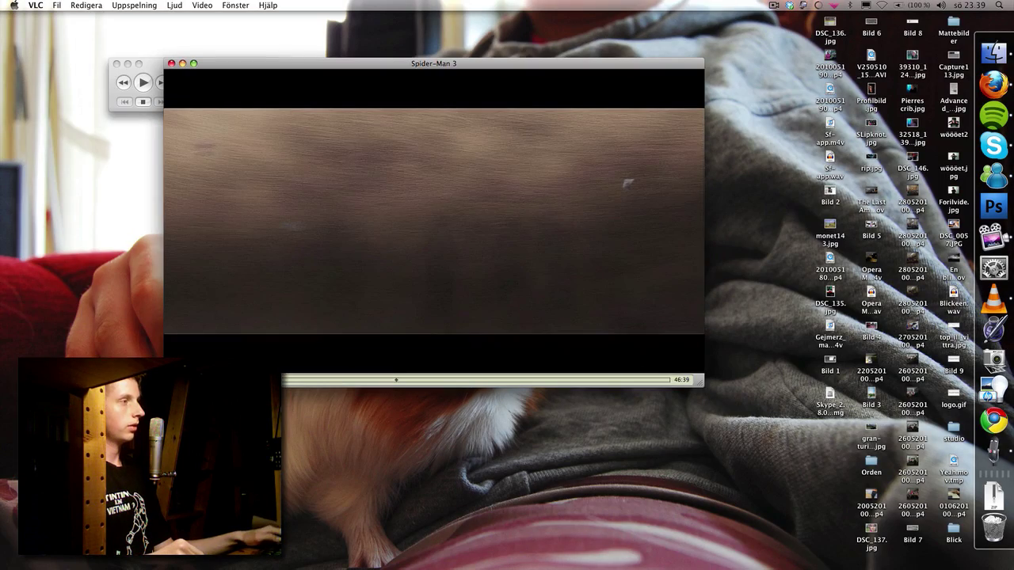
Close the Spider-Man 3 video window, quit VLC and switch to Finder
key(super+w)
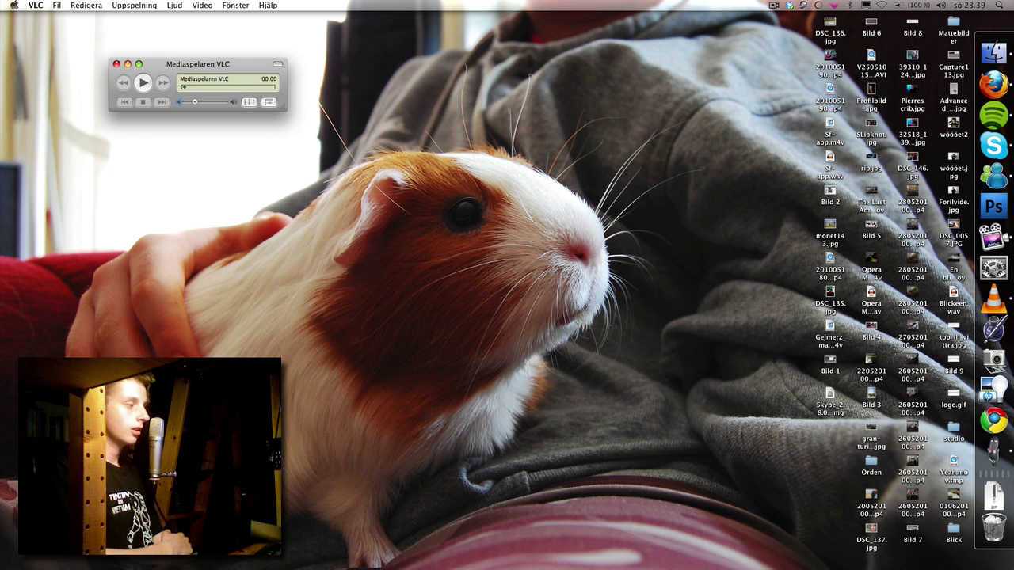
key(super+q)
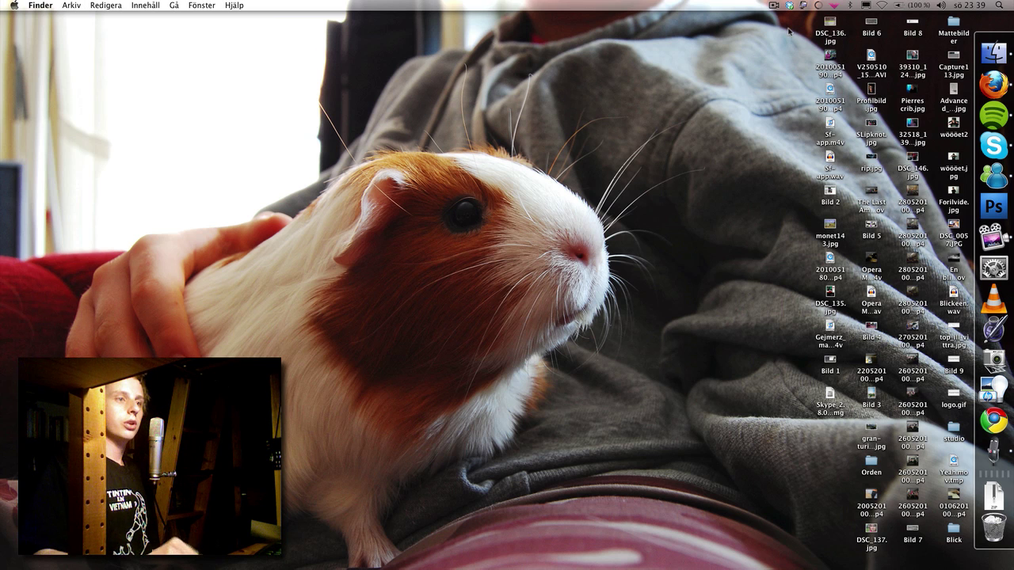
click(994, 53)
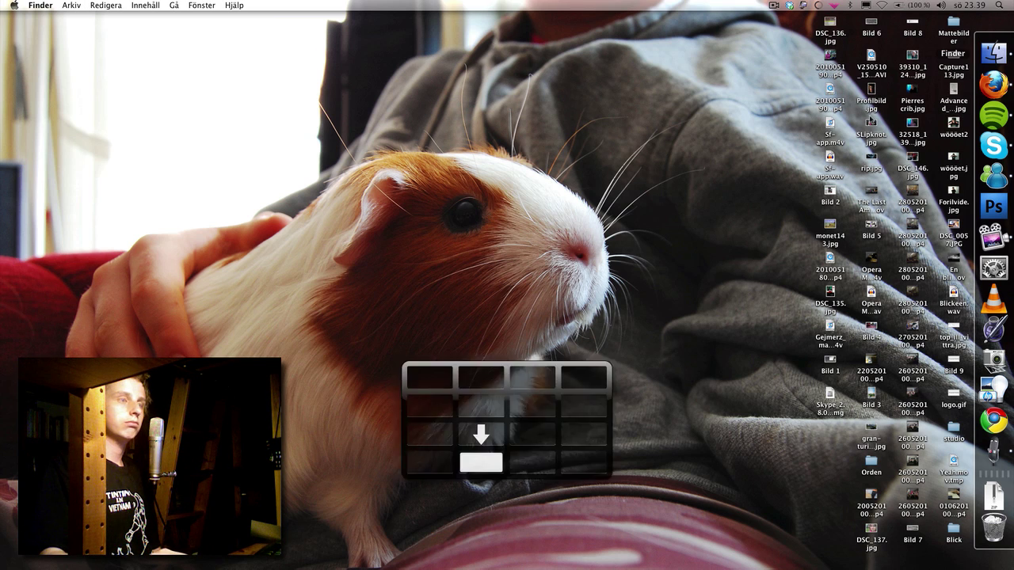